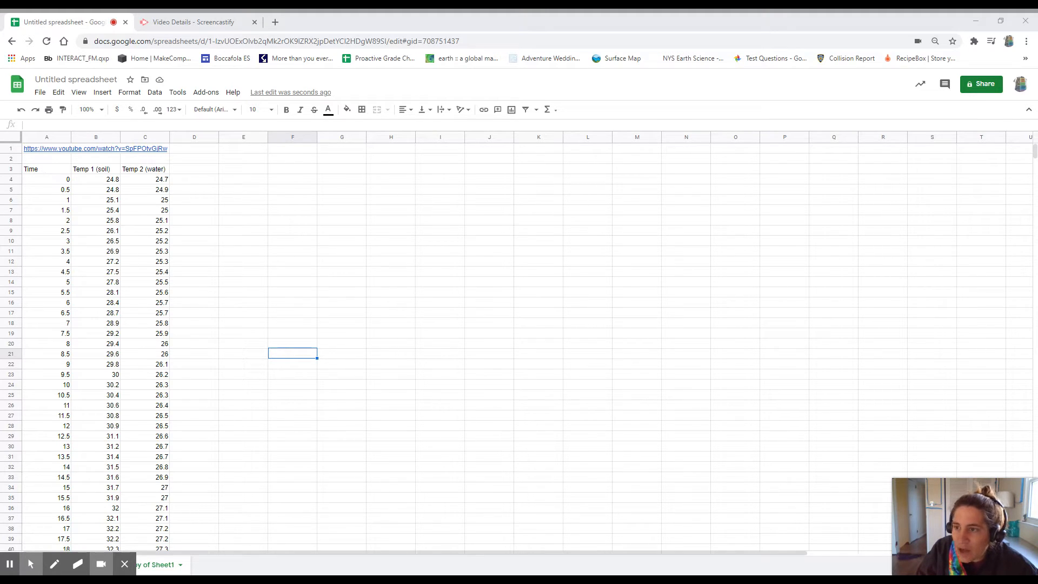
Insert a chart from the time, soil and water temperature data in A3:C84, including the header row.
left_click_drag(42, 169, 164, 396)
scroll(283, 271, "up", 8)
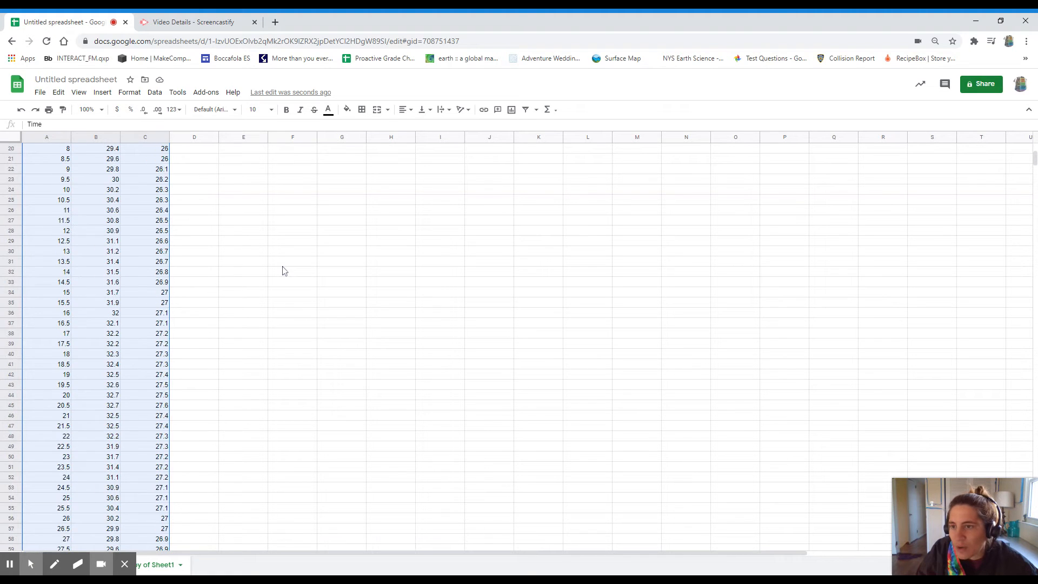
scroll(283, 271, "up", 4)
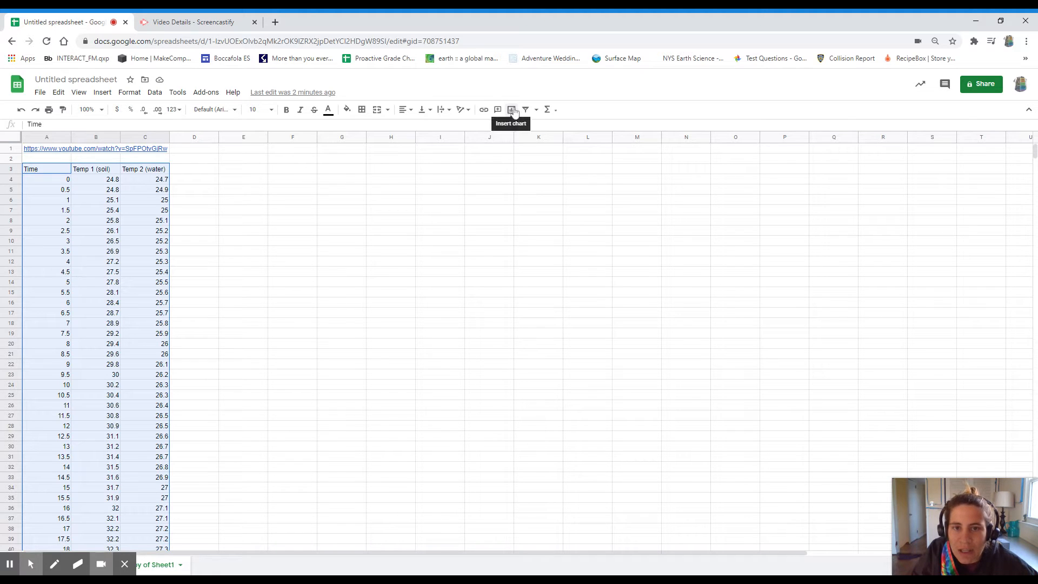
left_click(513, 110)
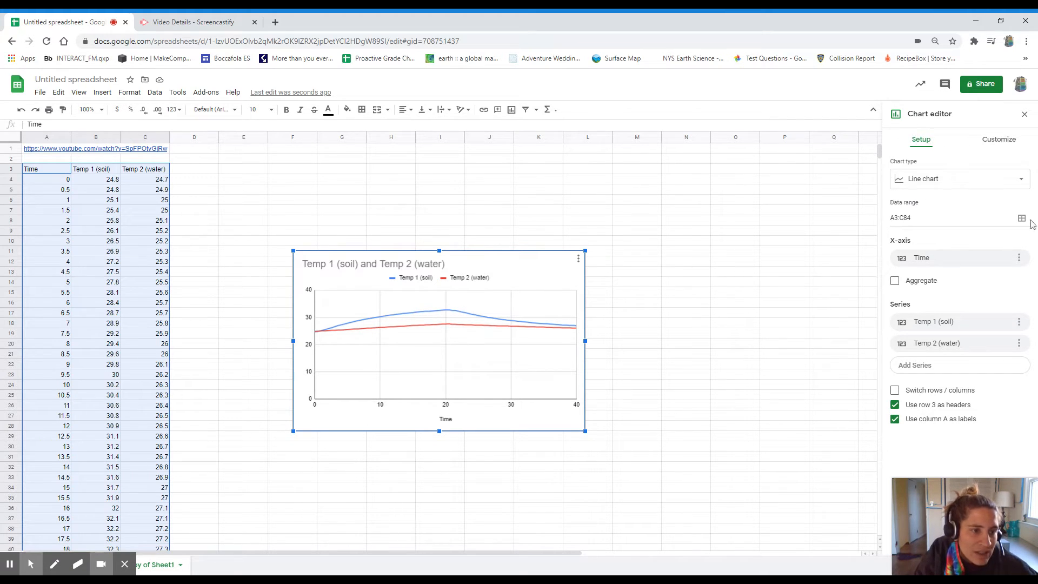
Try the stacked area and pie chart types on the chart, and return it to a line chart.
left_click(946, 180)
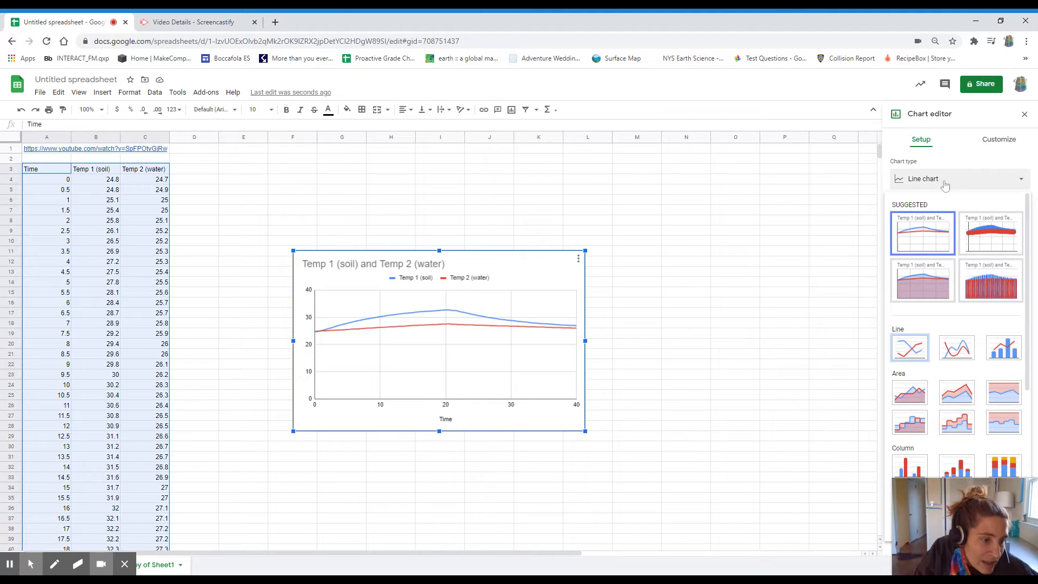
left_click(953, 393)
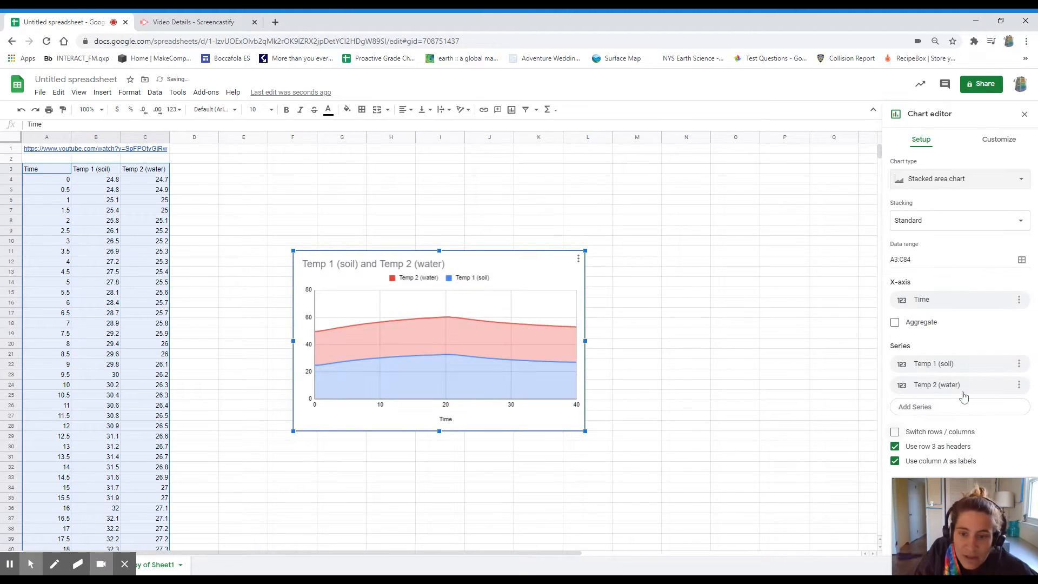
left_click(922, 182)
scroll(959, 284, "down", 5)
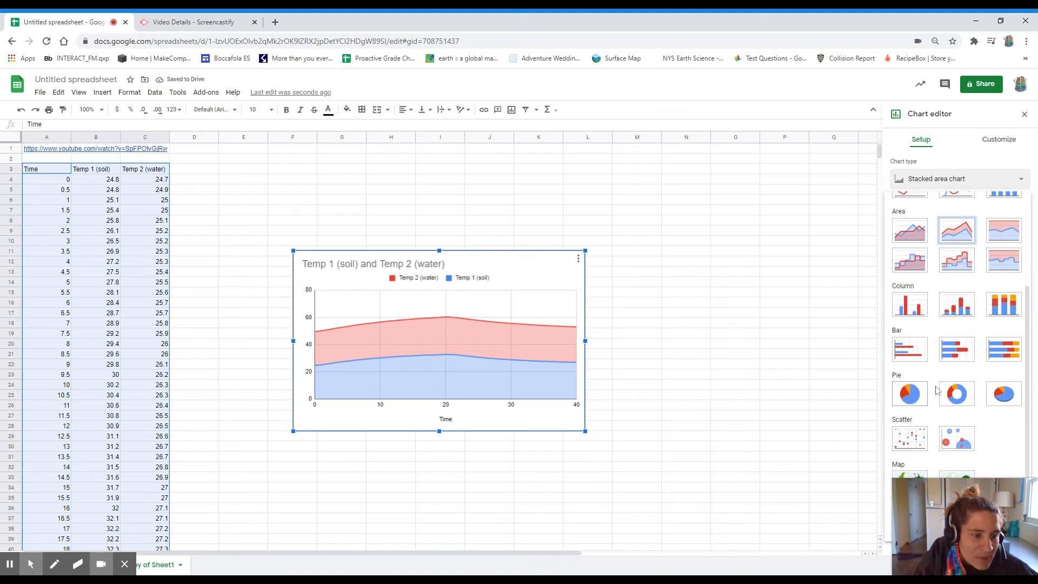
left_click(904, 399)
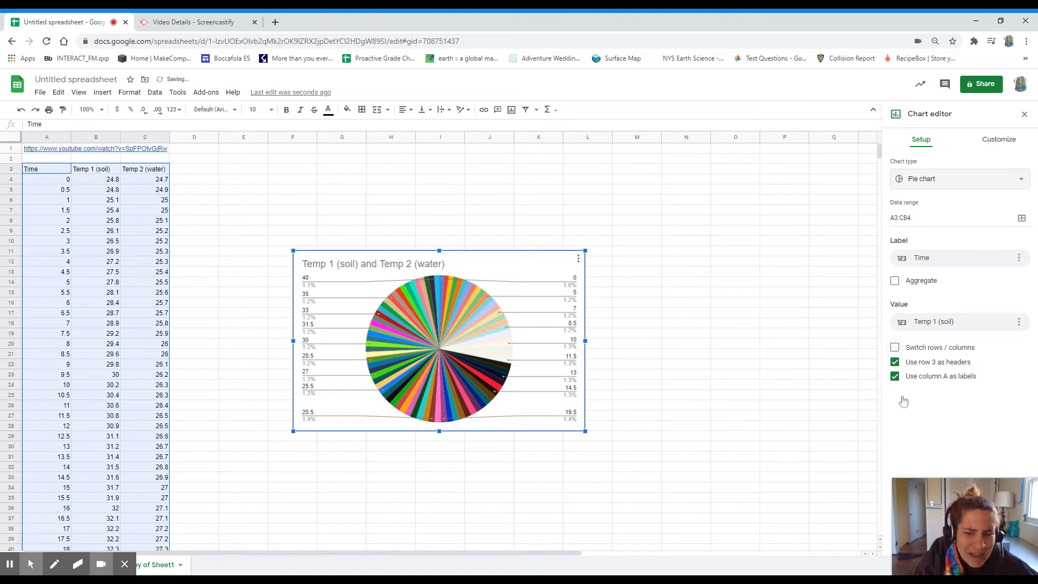
left_click(934, 182)
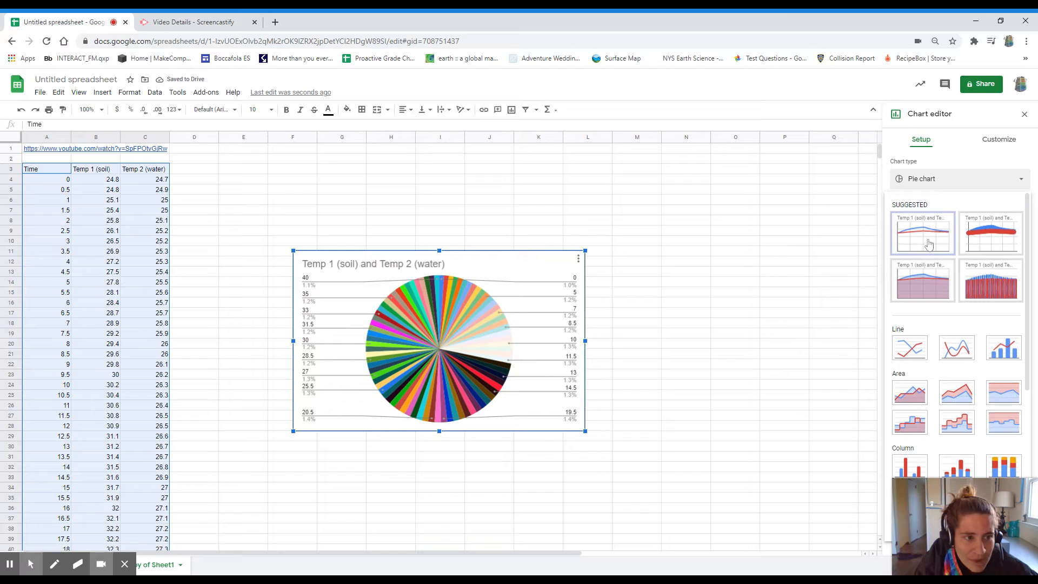
left_click(910, 349)
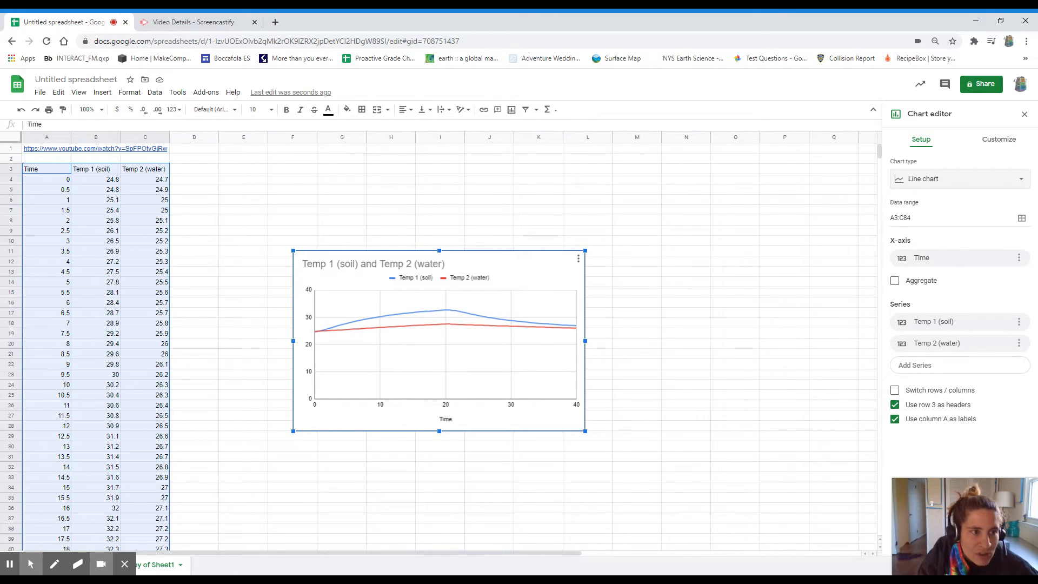
Set the chart title to "Heat capacity of soil vs. water LAB".
left_click(993, 141)
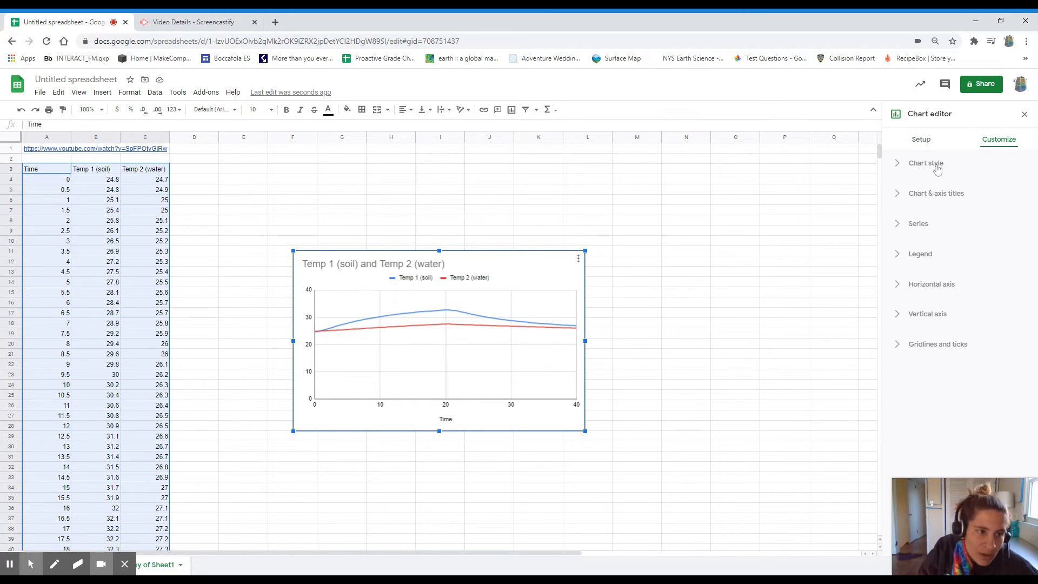
left_click(919, 194)
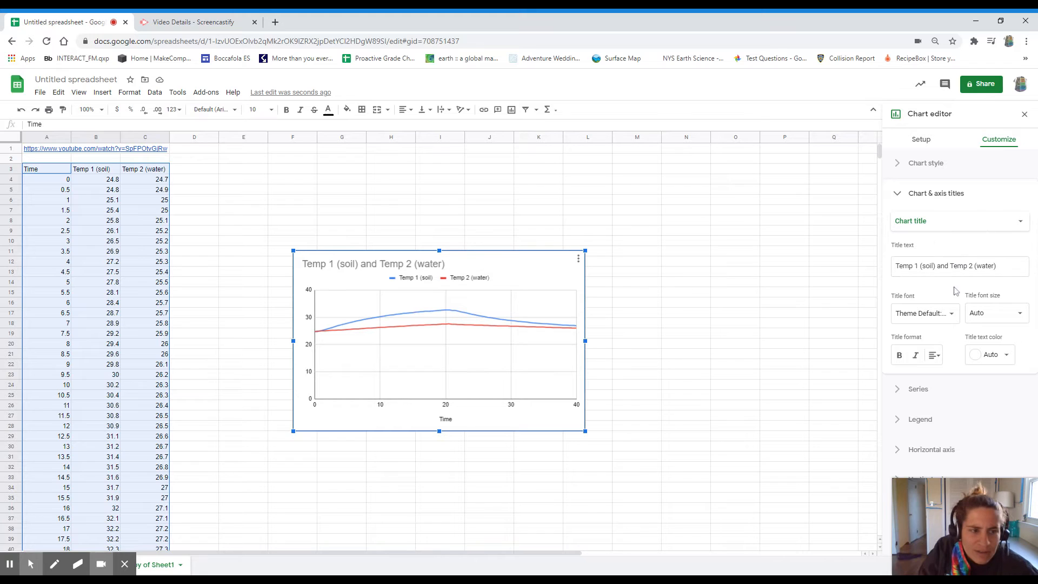
left_click_drag(1000, 266, 888, 265)
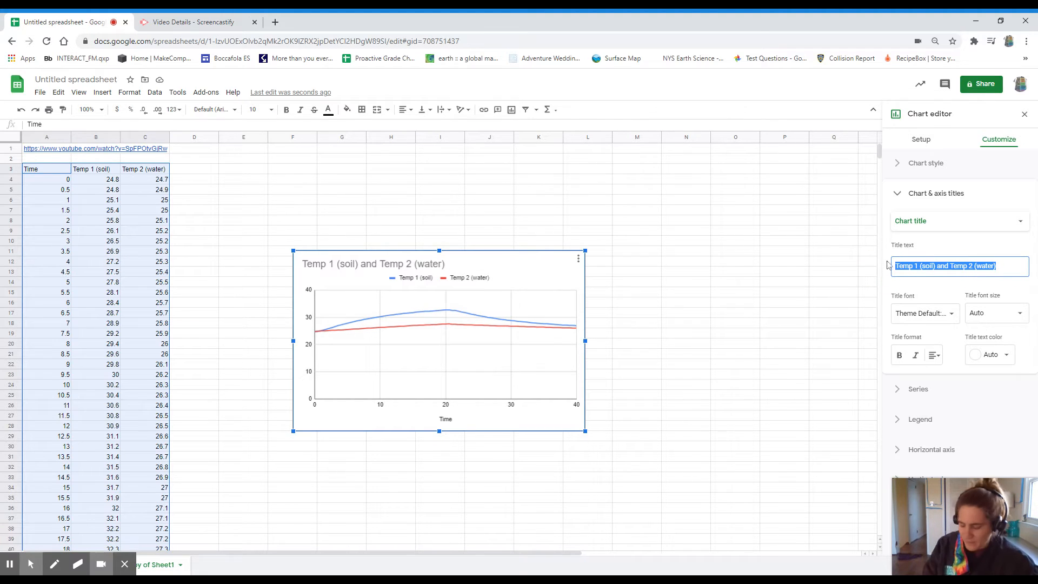
type("Heat capacity of soil vs. water LAB")
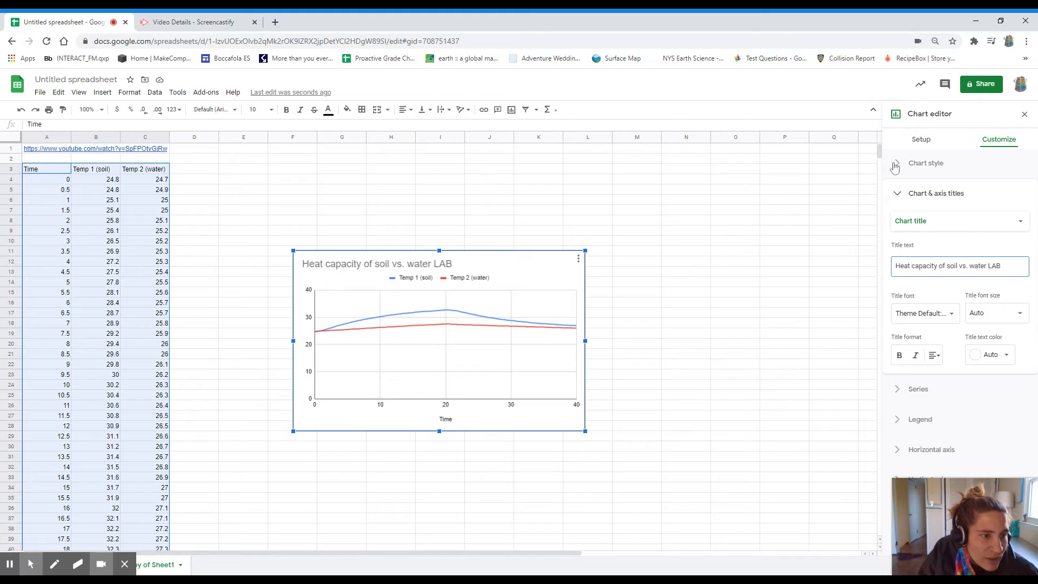
Set the chart's horizontal axis title to "Time - (min)".
left_click(941, 223)
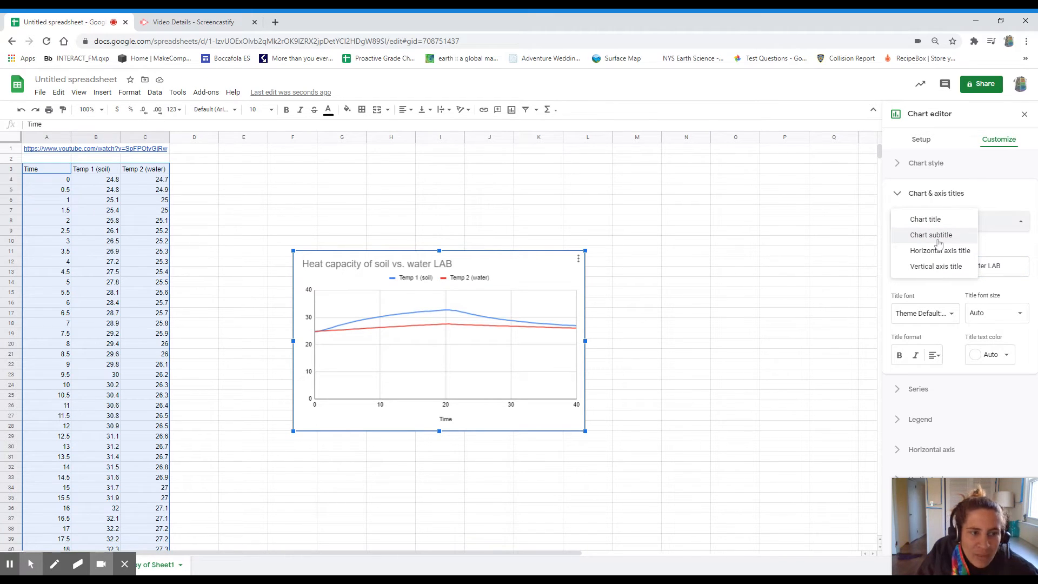
left_click(924, 257)
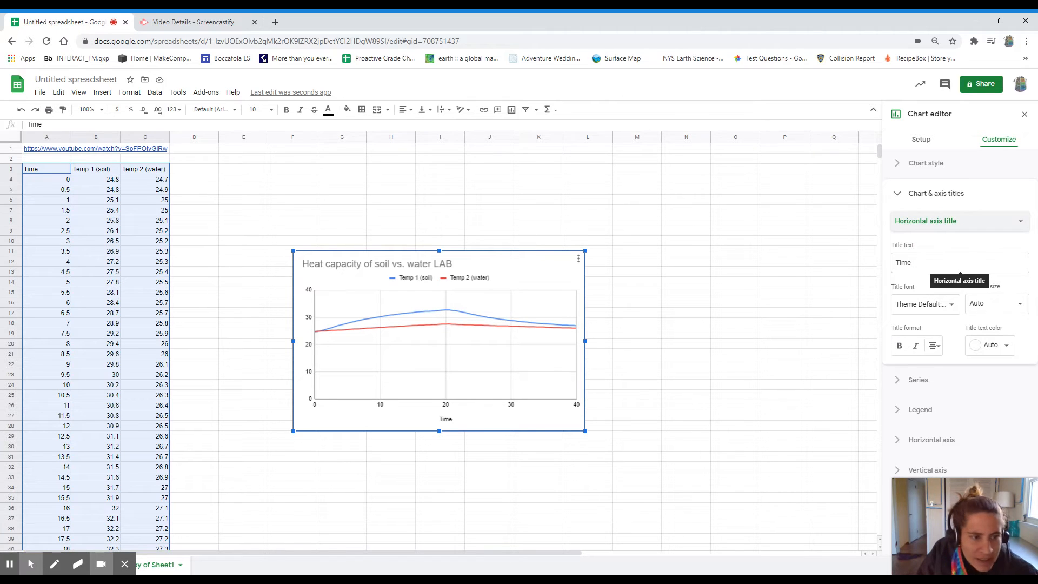
left_click(960, 265)
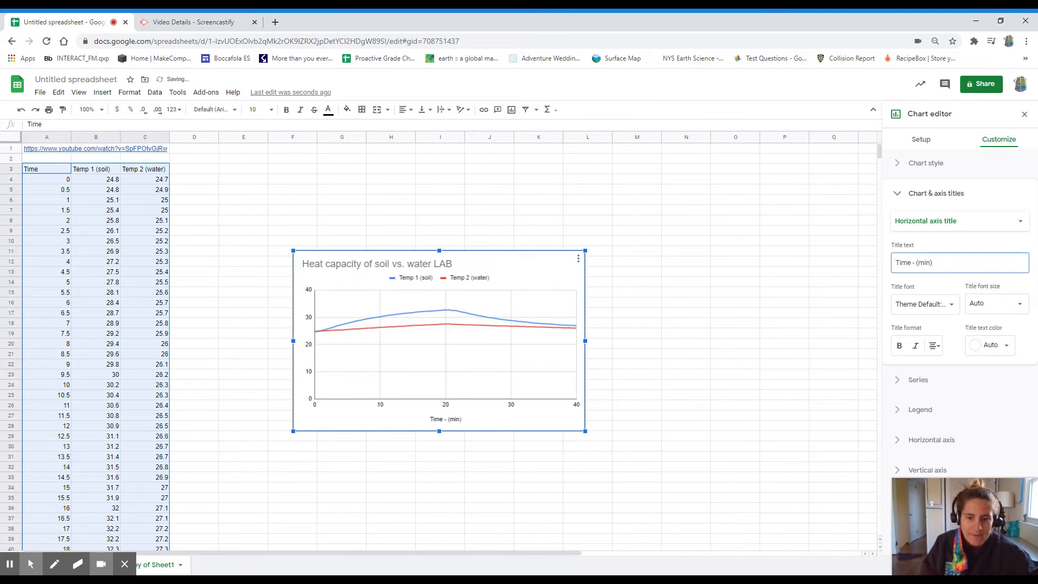
Add the vertical axis title "Temperature (C)" to the chart and close the title settings.
left_click(924, 220)
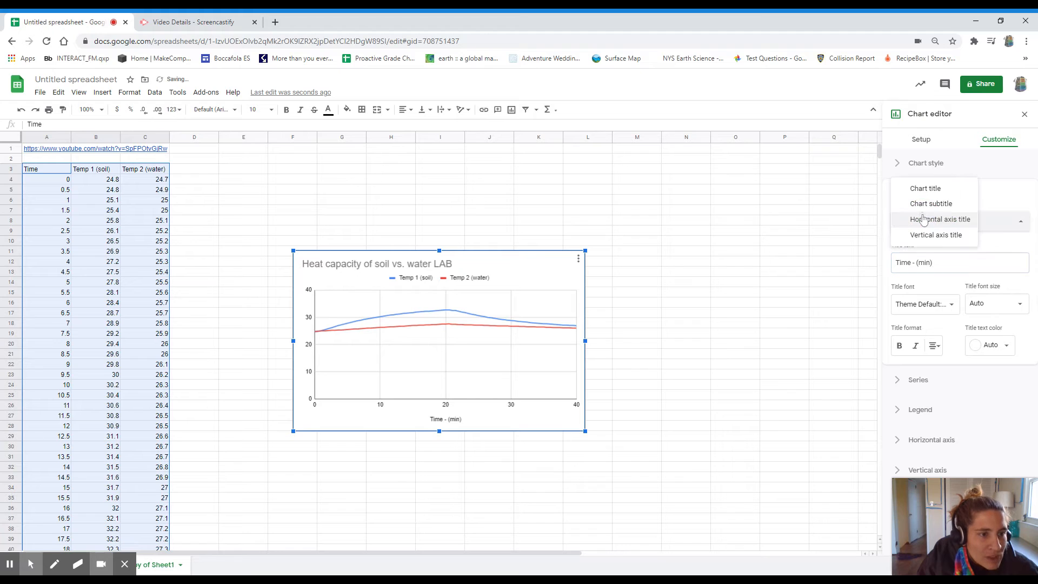
left_click(930, 239)
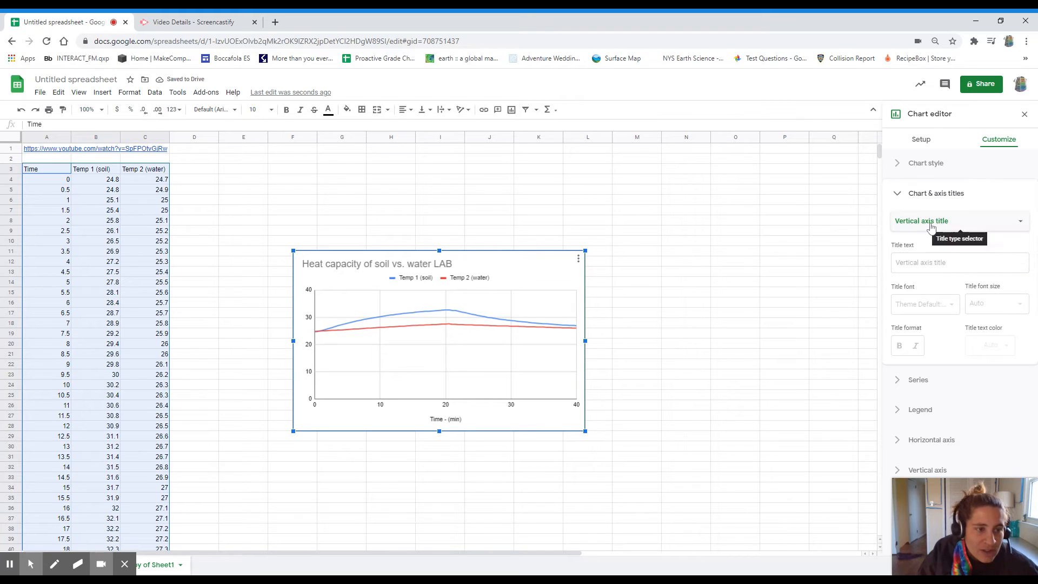
left_click(899, 263)
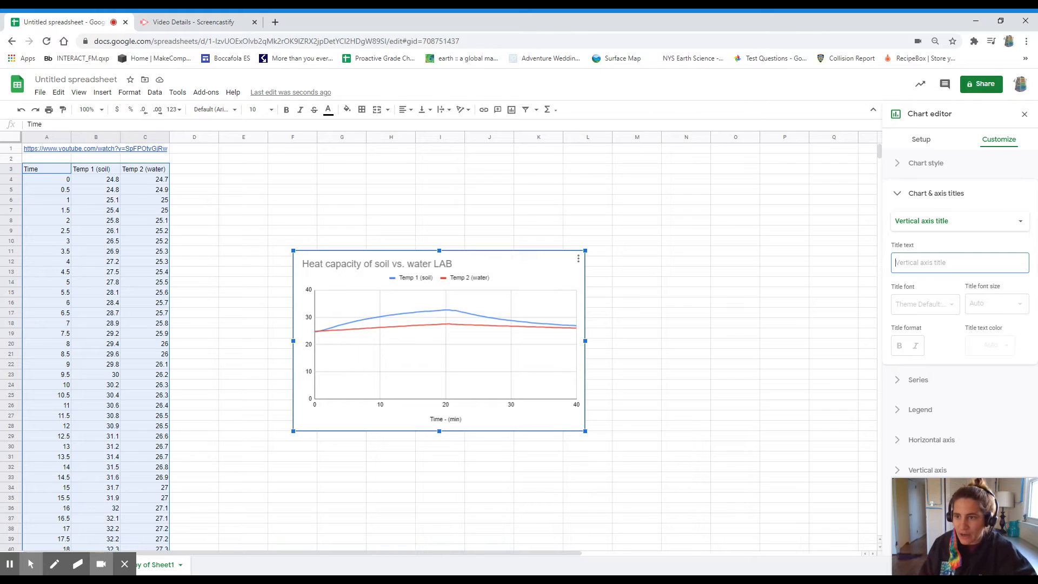
type("T")
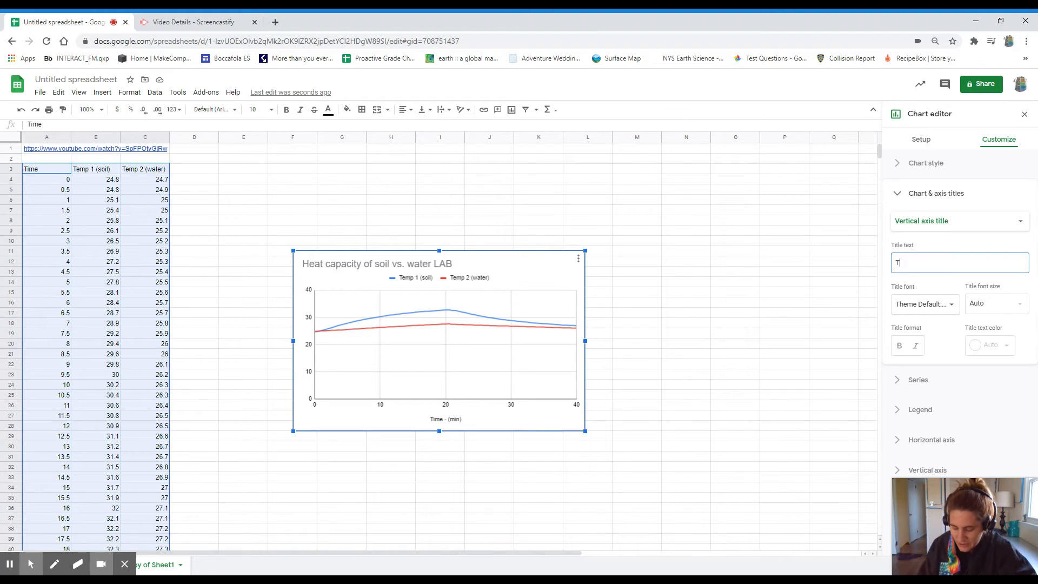
type("emperature")
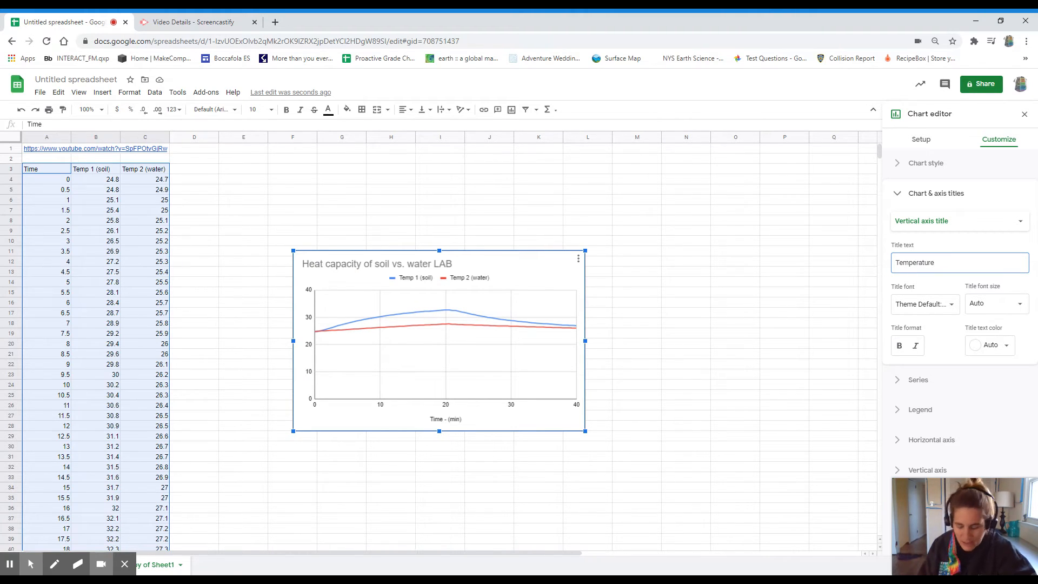
type(" (C)")
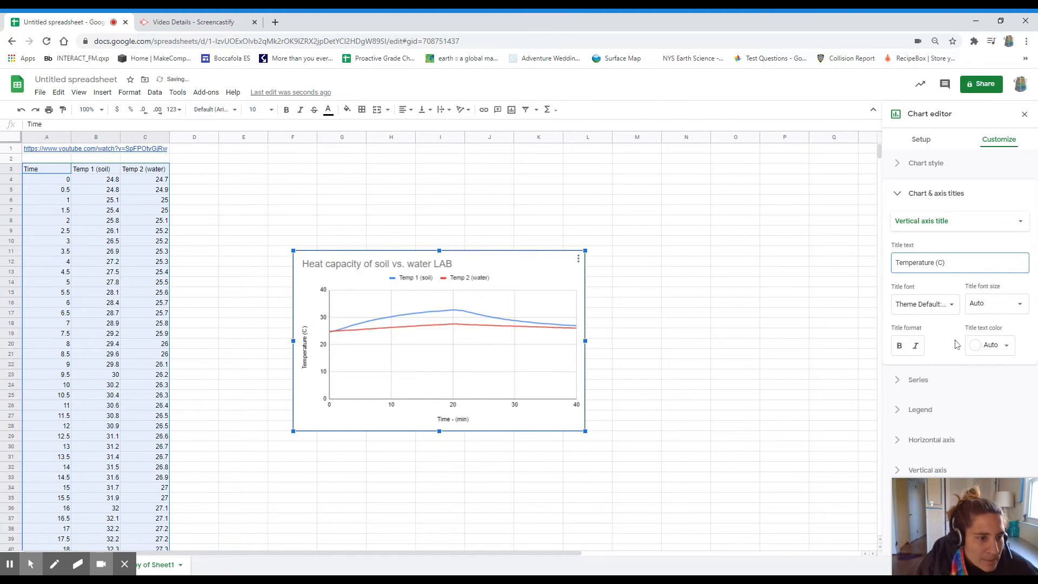
left_click(927, 200)
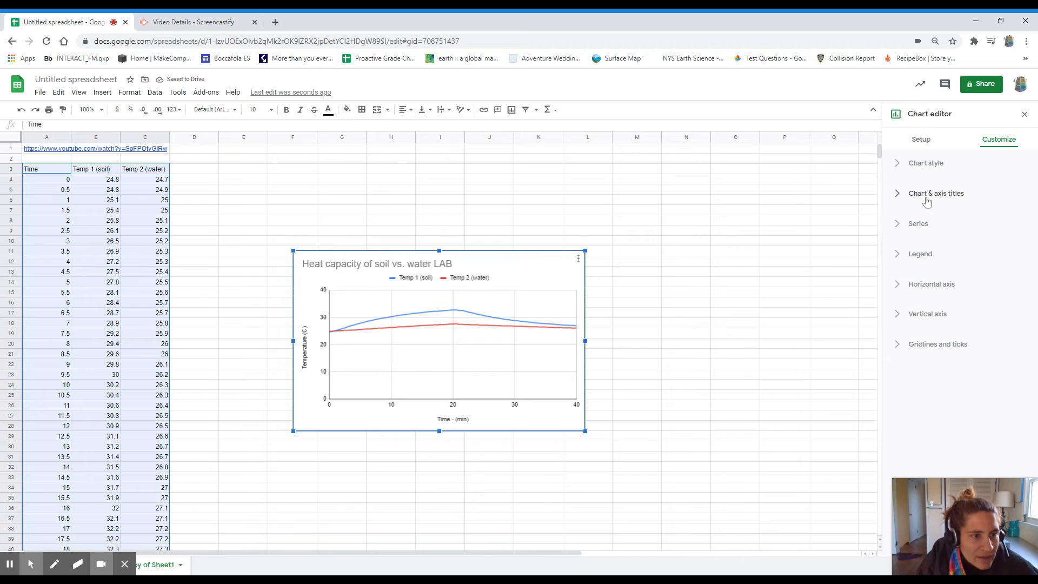
Open the chart's series formatting options and check the axis choices for all series.
left_click(919, 227)
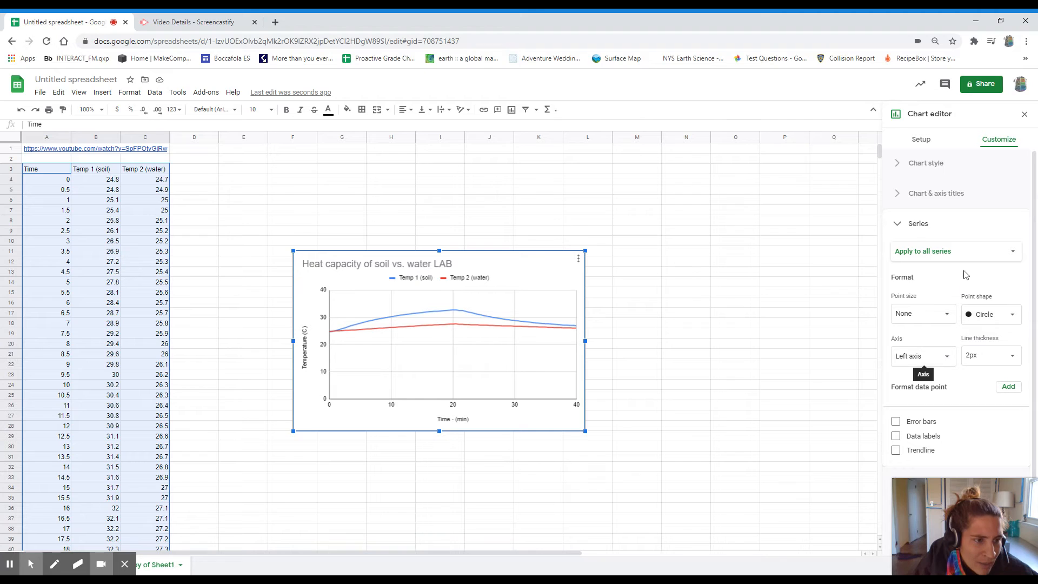
left_click(1011, 254)
left_click(1008, 226)
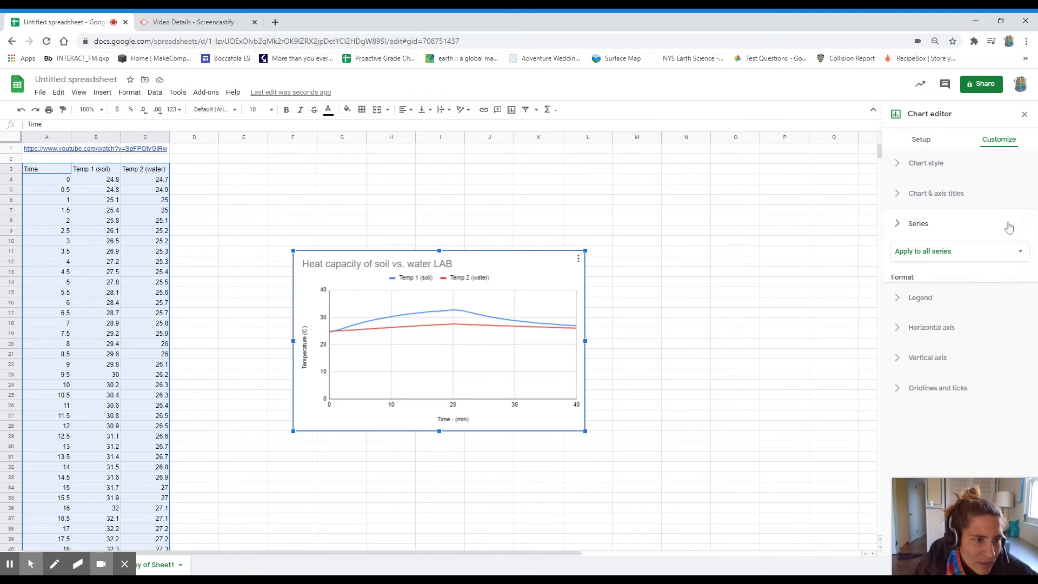
left_click(895, 222)
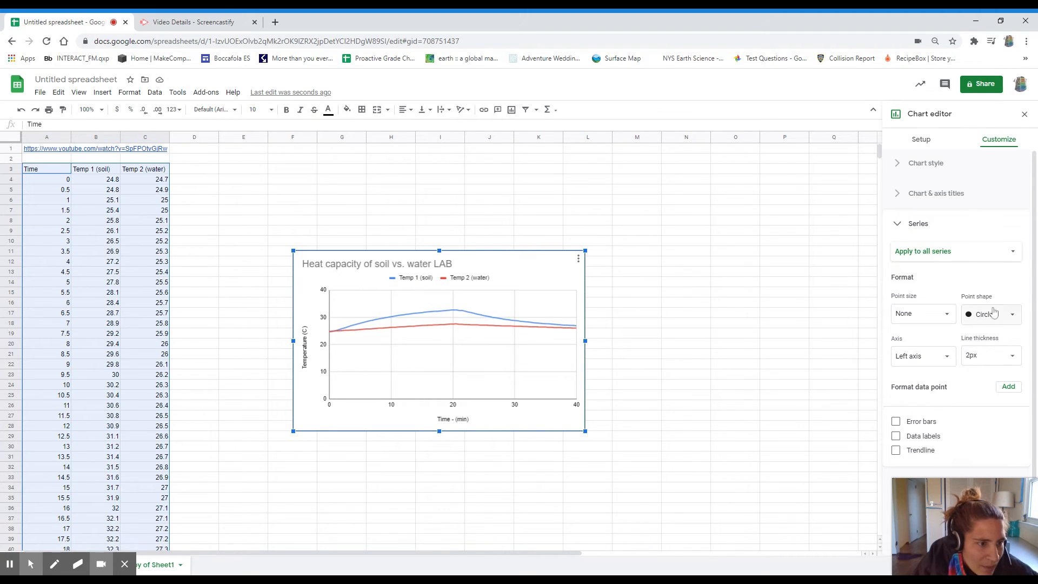
left_click(952, 363)
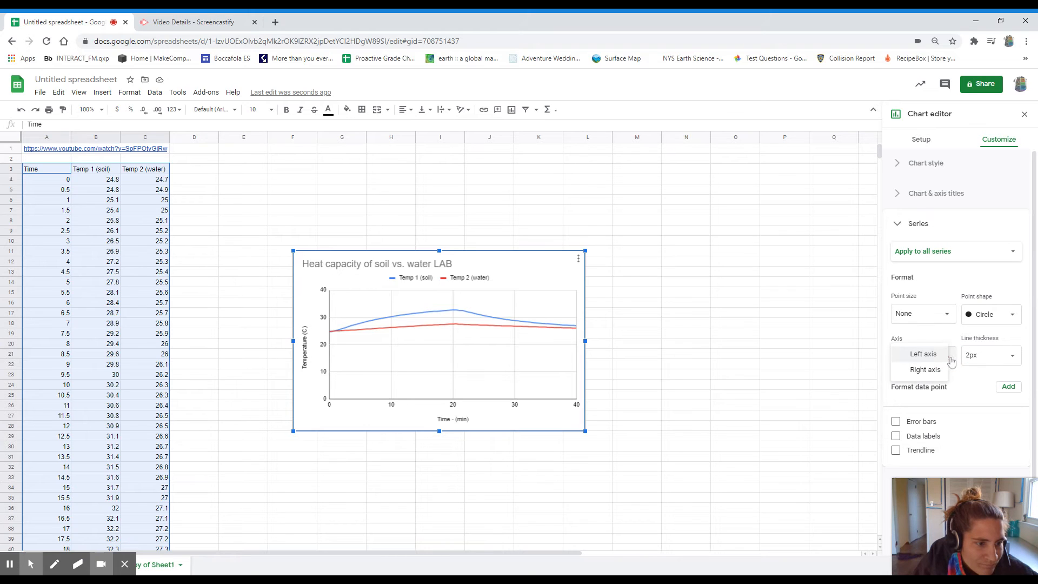
left_click(974, 379)
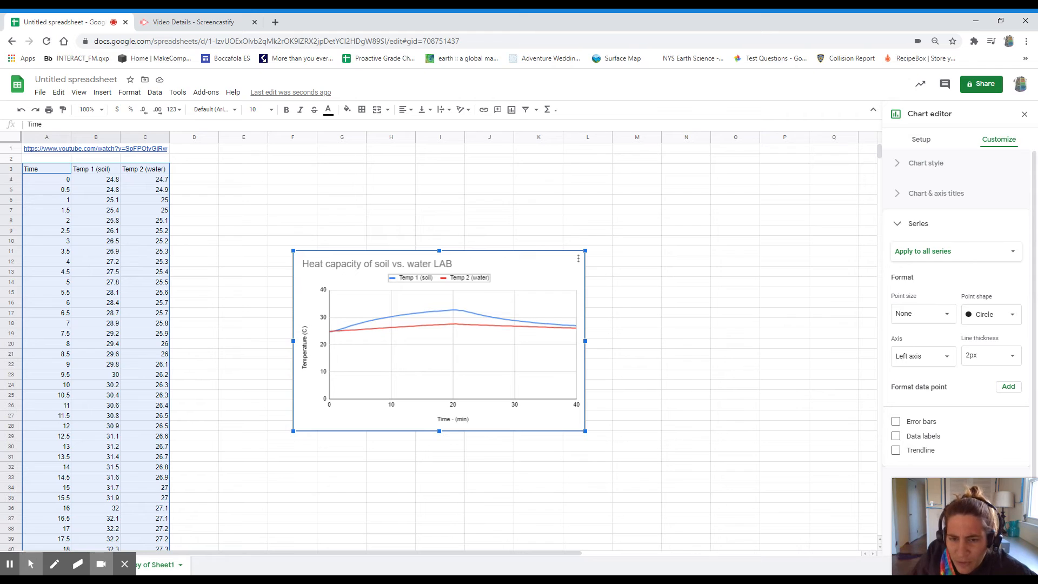
Recolor the Temp 1 (soil) series line, trying red first and settling on dark brown.
left_click(919, 258)
left_click(931, 267)
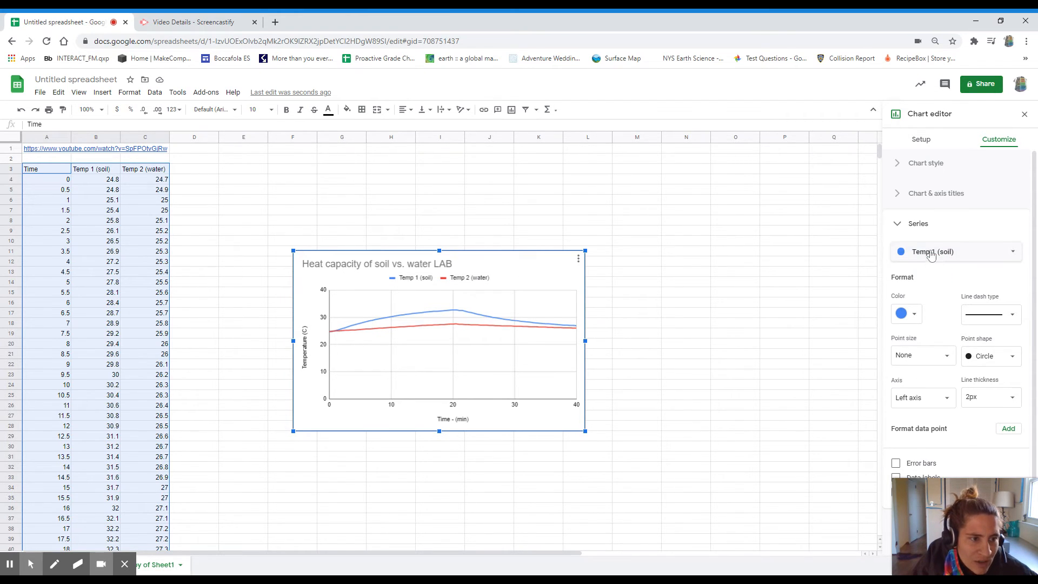
left_click(914, 315)
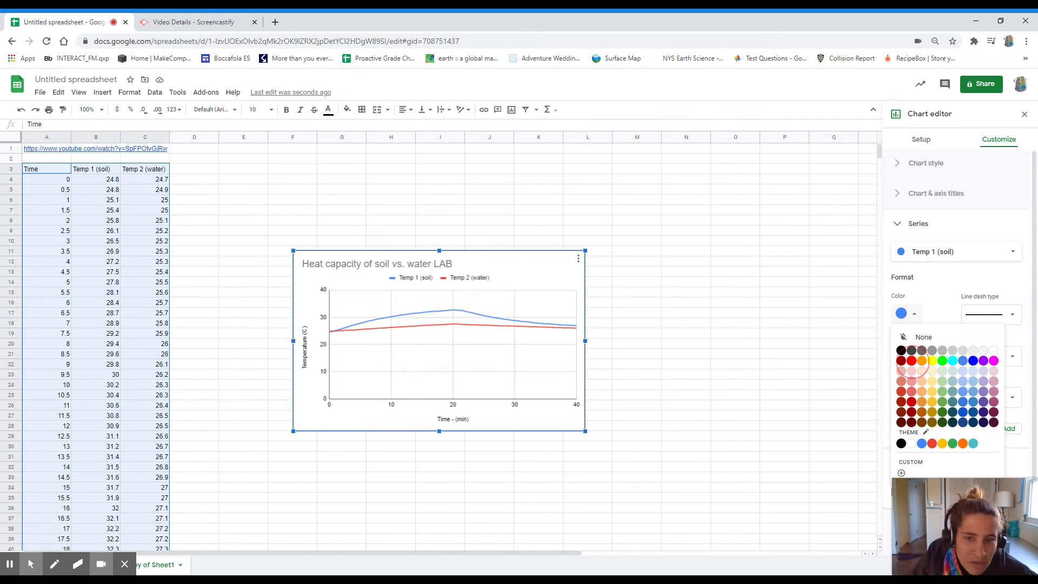
left_click(911, 362)
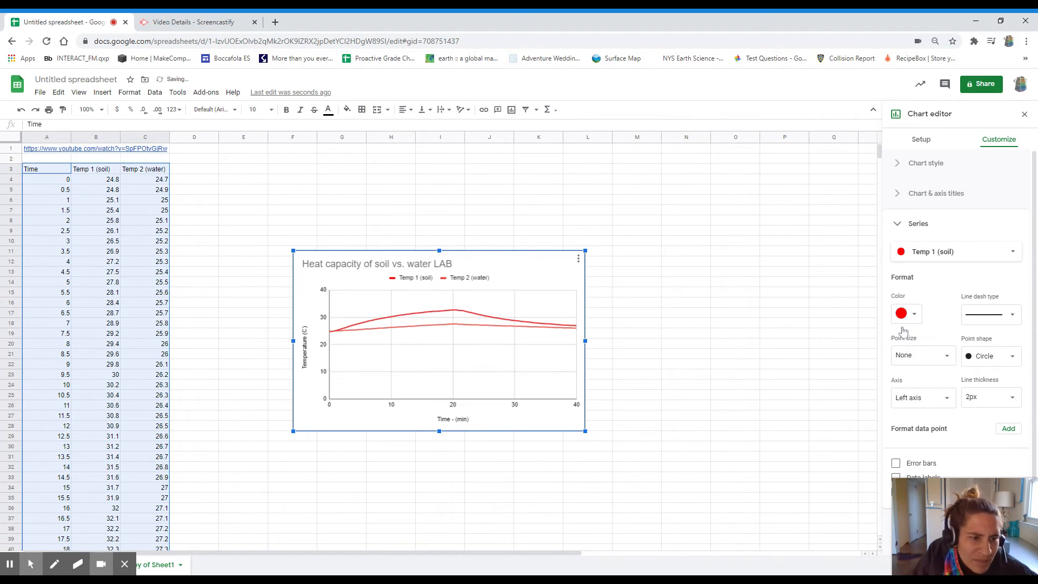
left_click(914, 314)
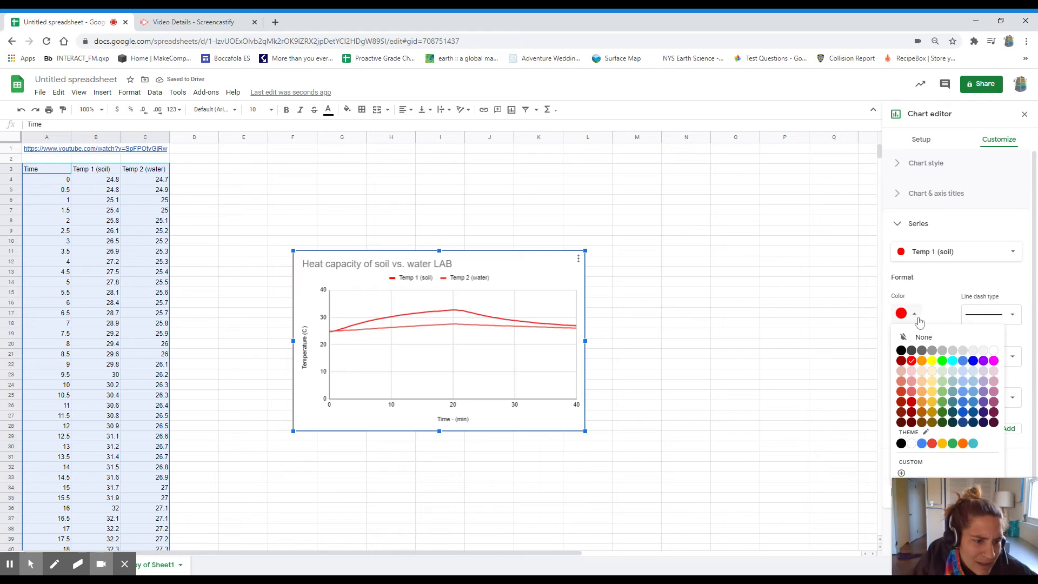
left_click(921, 423)
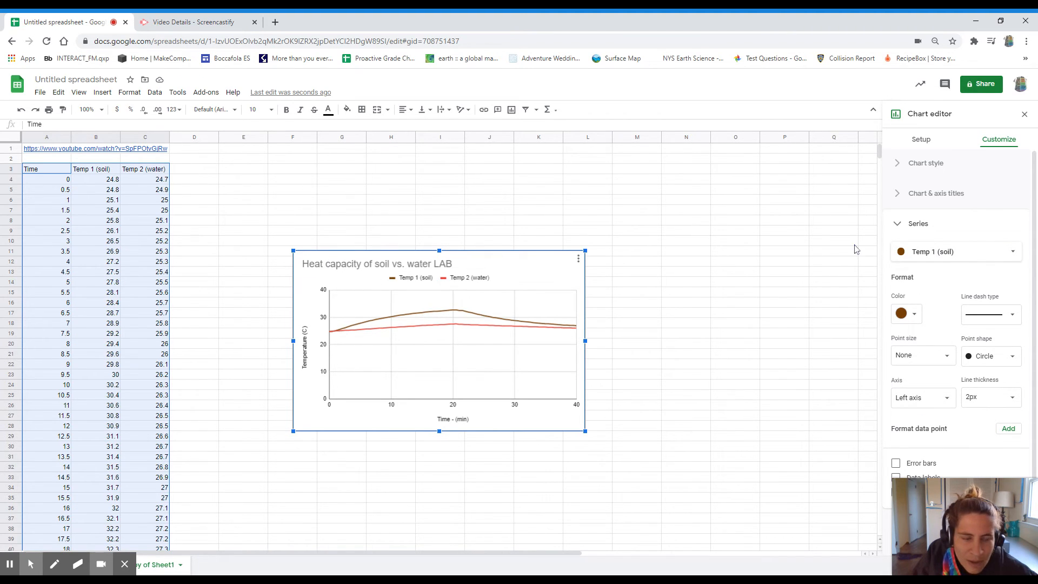
Change the color of the Temp 2 (water) series line to blue.
left_click(927, 253)
left_click(929, 269)
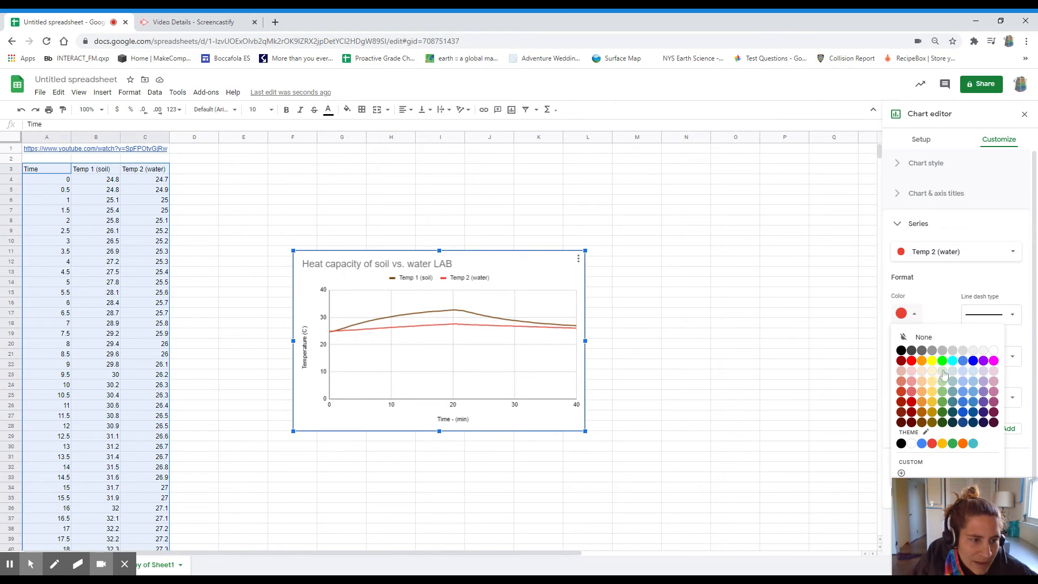
left_click(973, 361)
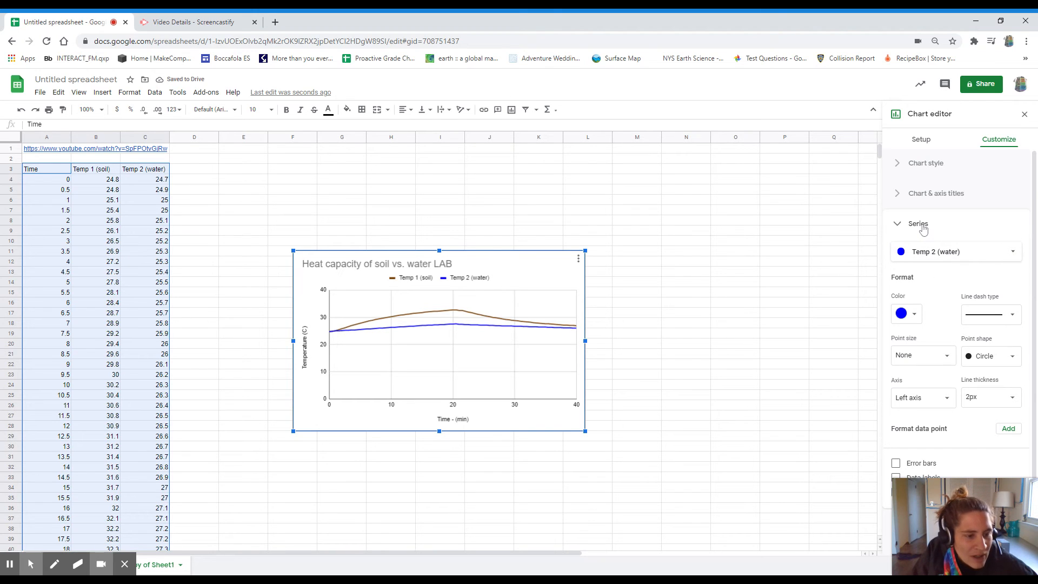
Close the series formatting options and set the chart legend's position to Right, closing the legend settings when done.
scroll(1001, 290, "down", 1)
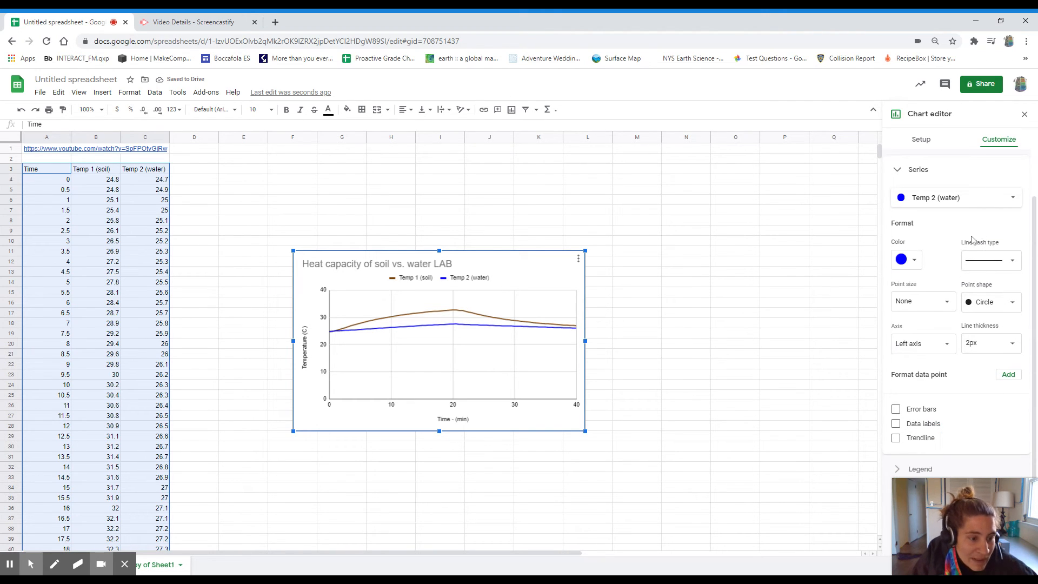
scroll(941, 249, "up", 1)
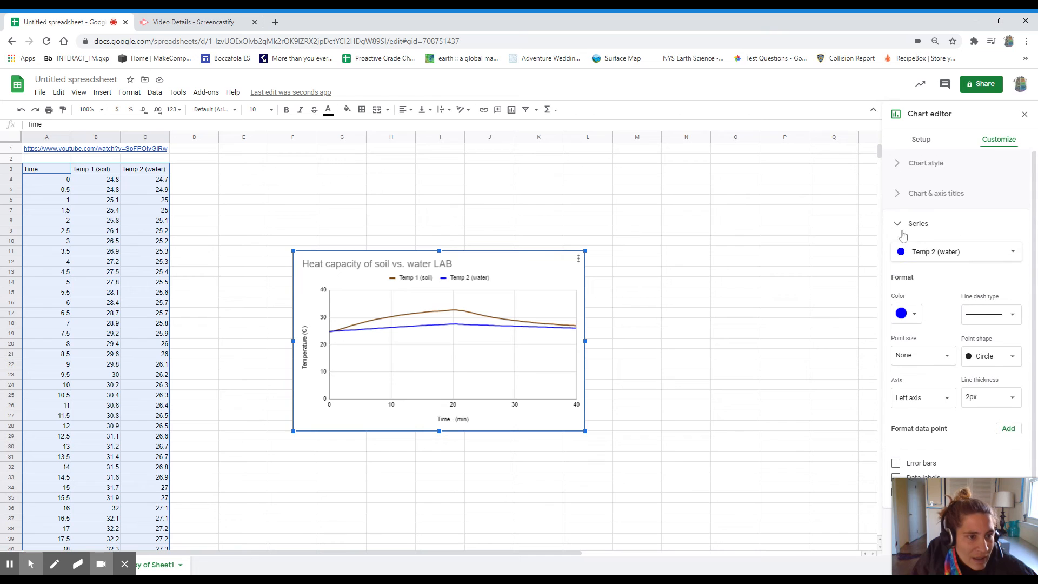
left_click(917, 226)
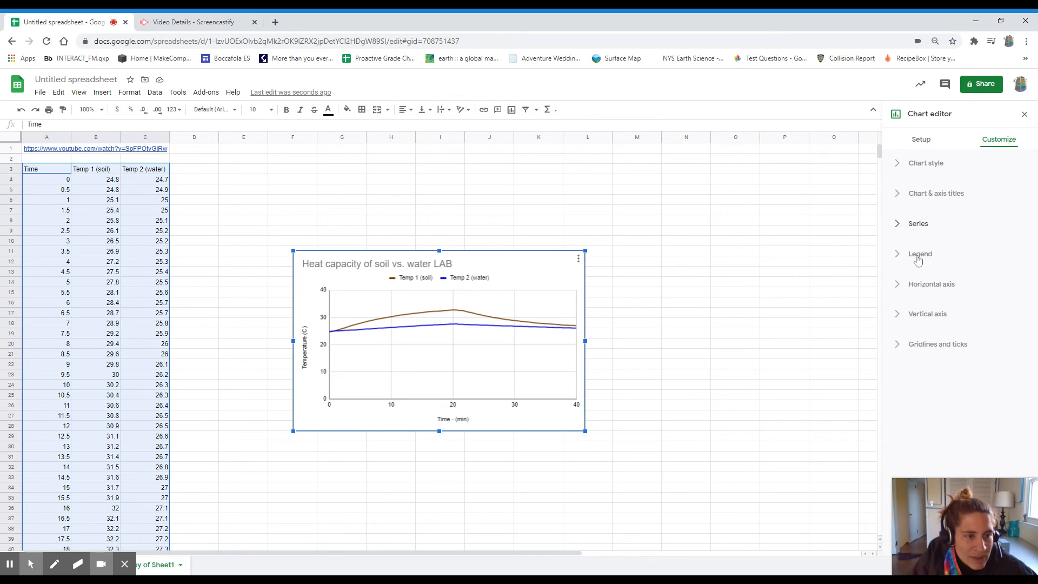
left_click(918, 257)
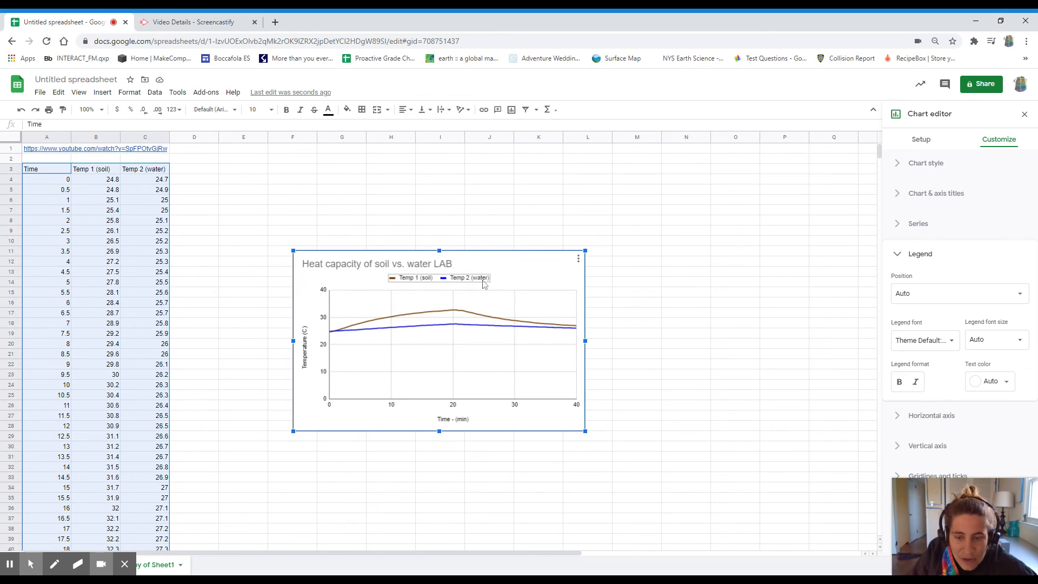
left_click(912, 299)
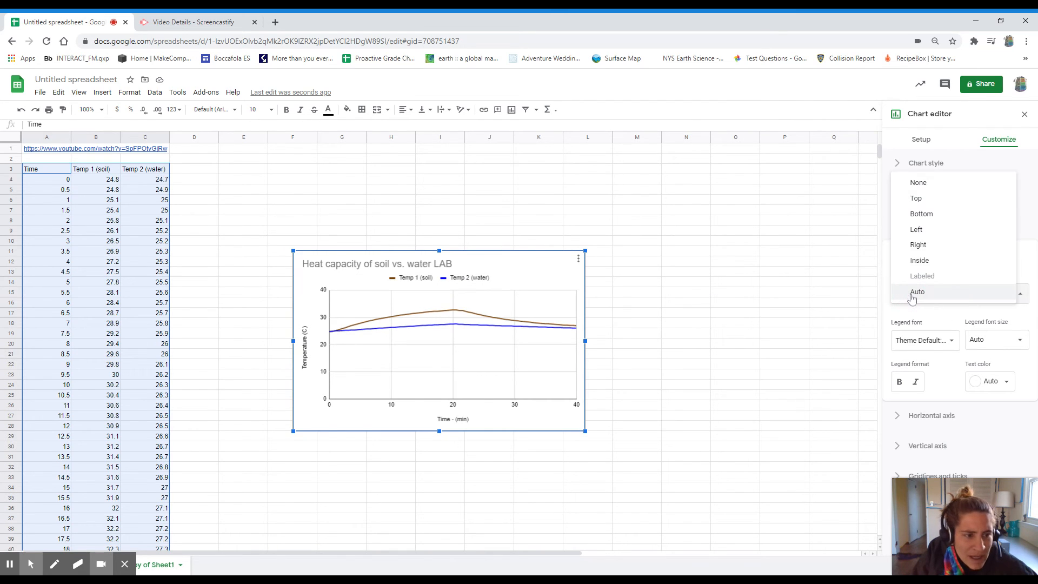
left_click(943, 246)
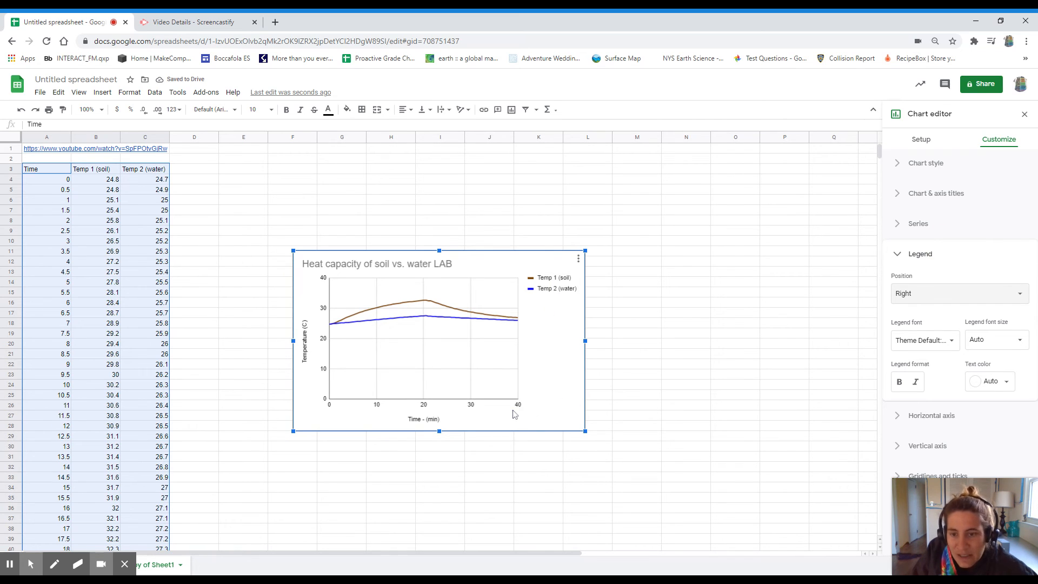
left_click(921, 254)
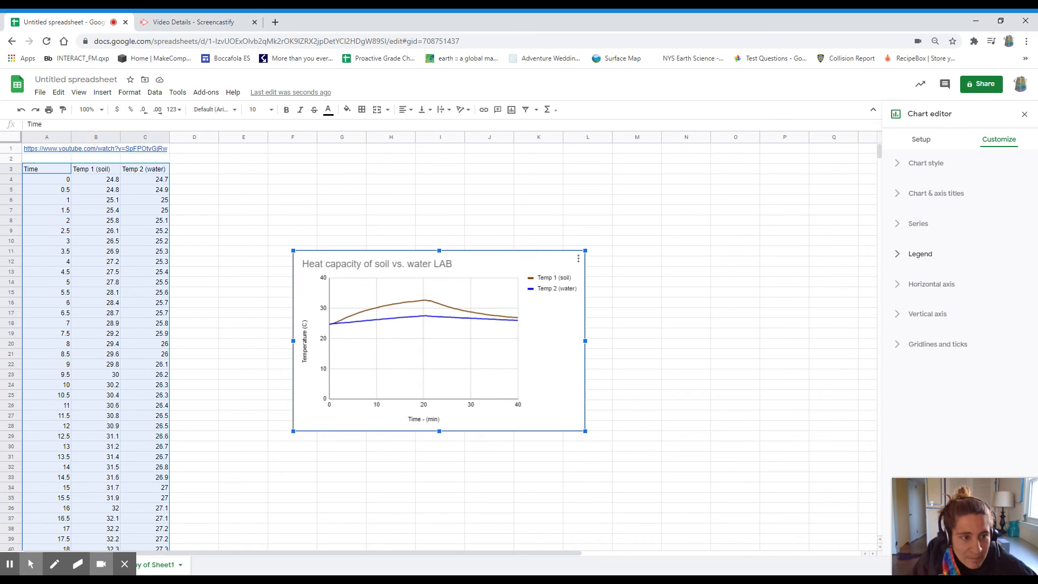
Set the vertical axis minimum to 24 after checking the horizontal axis options, and close the axis settings.
left_click(898, 287)
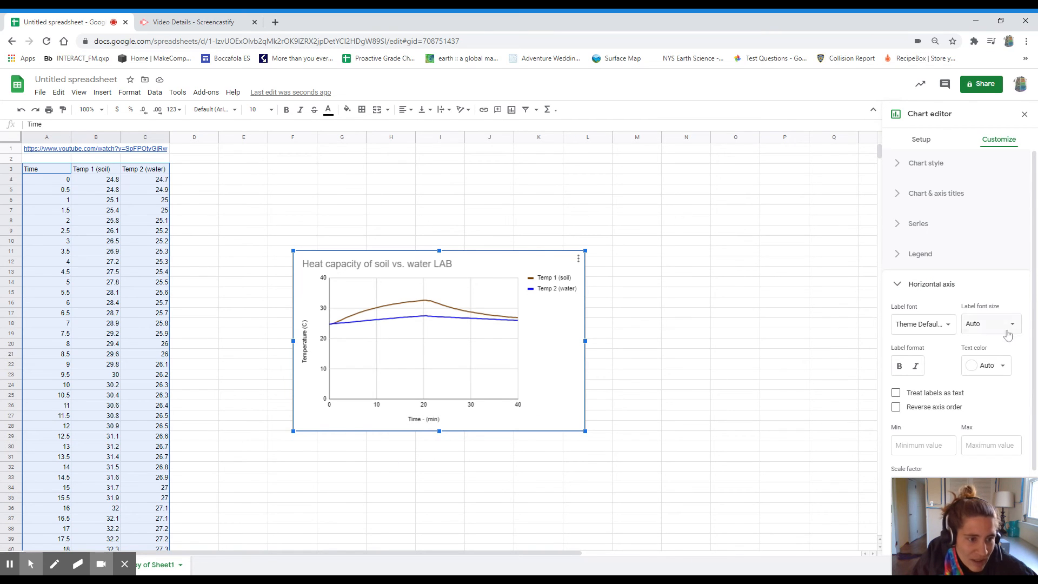
left_click(939, 284)
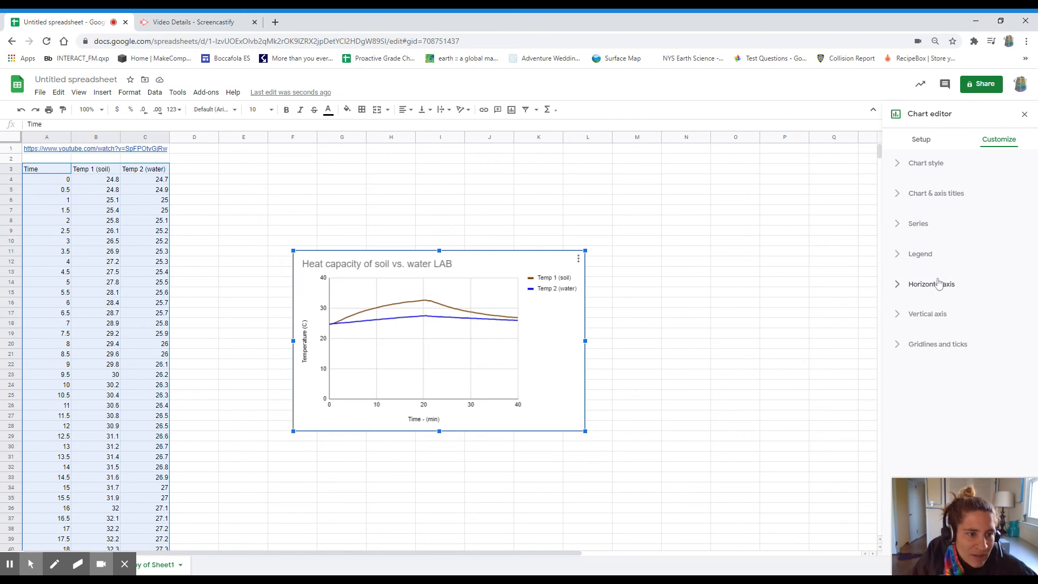
left_click(918, 320)
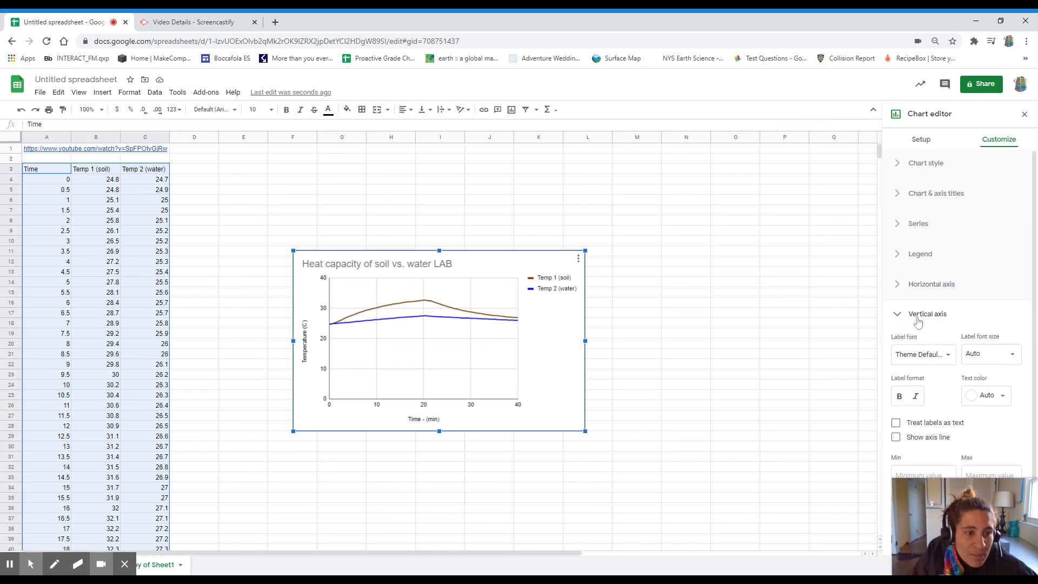
scroll(966, 309, "down", 1)
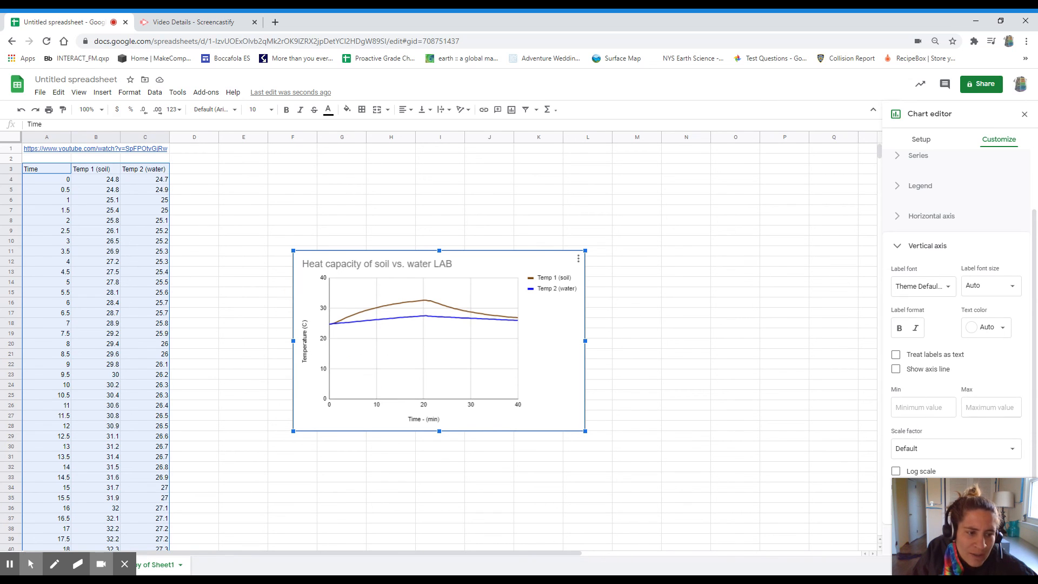
left_click(919, 409)
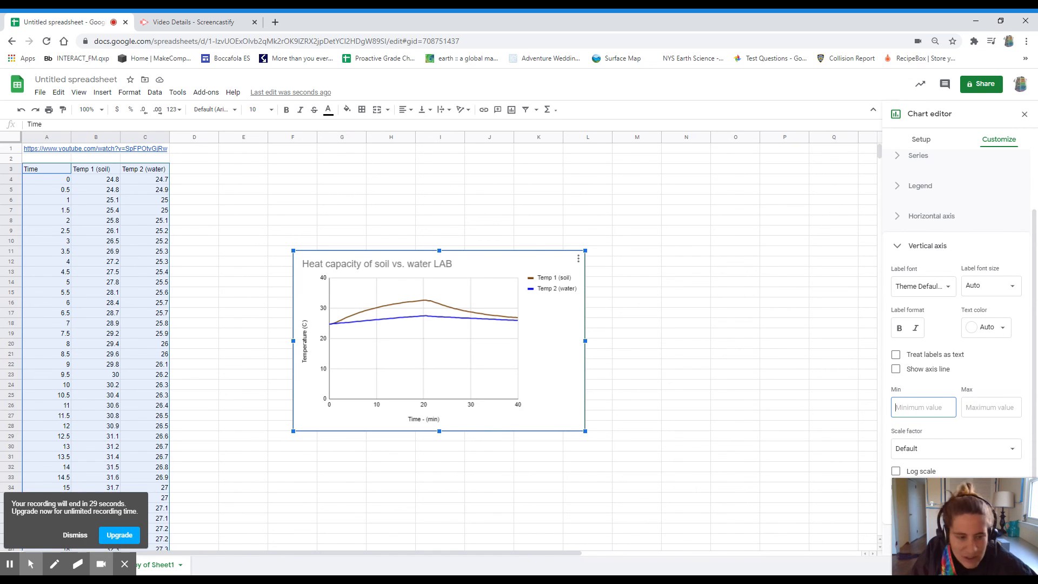
type("24")
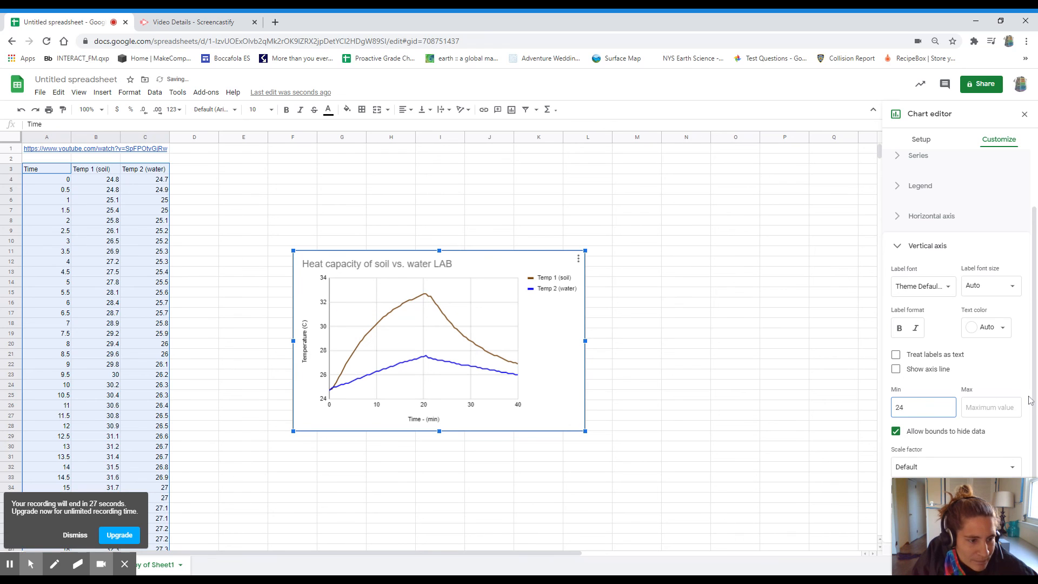
left_click(986, 383)
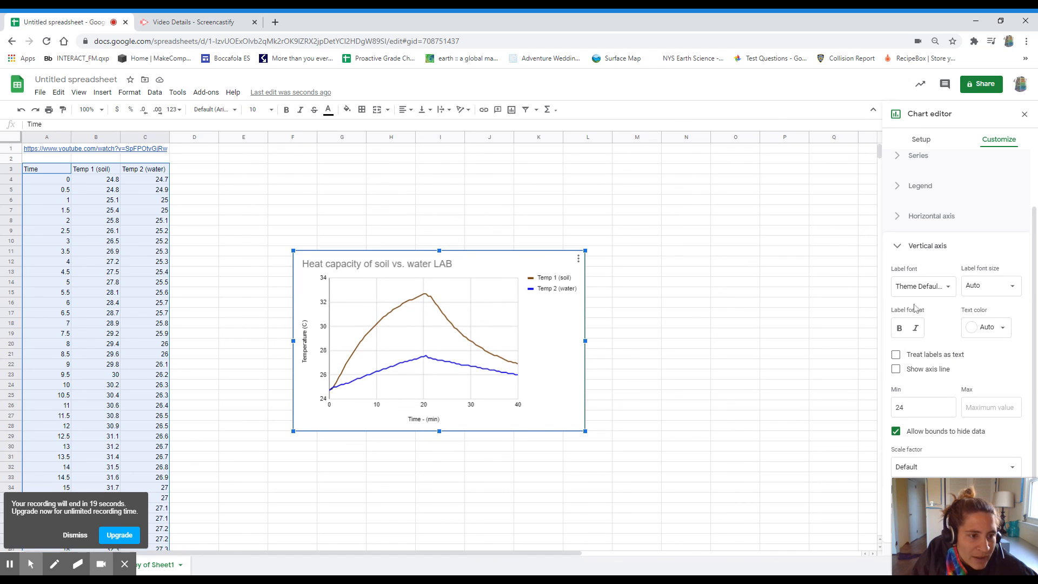
left_click(923, 252)
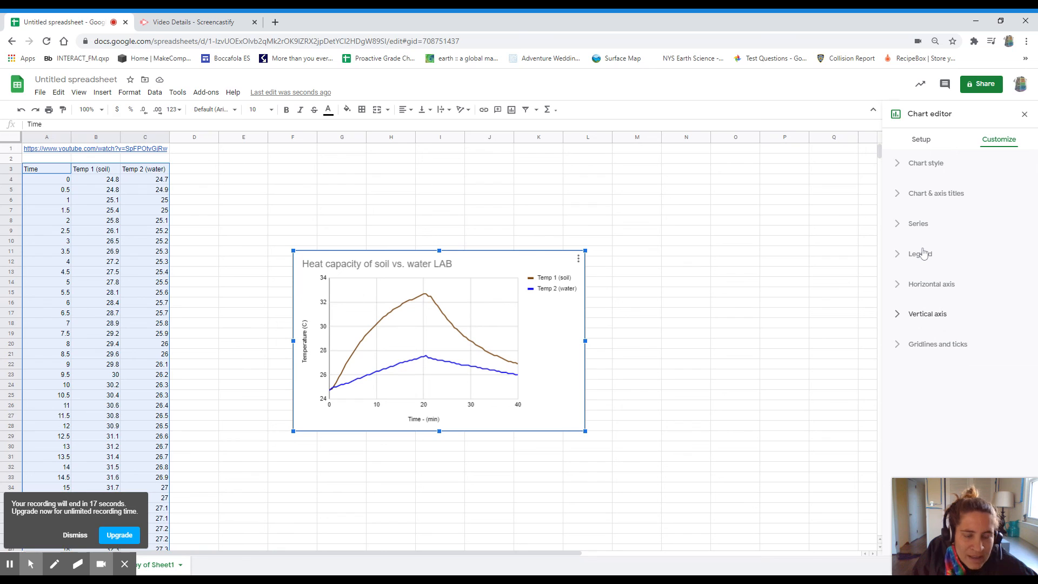